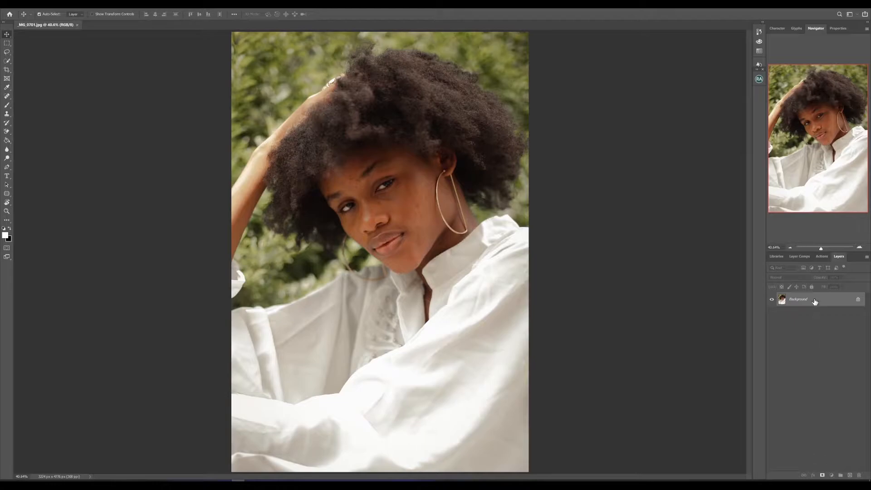
Duplicate the Background layer and run the Beauty Retouch Sharpen Image action on the copy
key("ctrl+j")
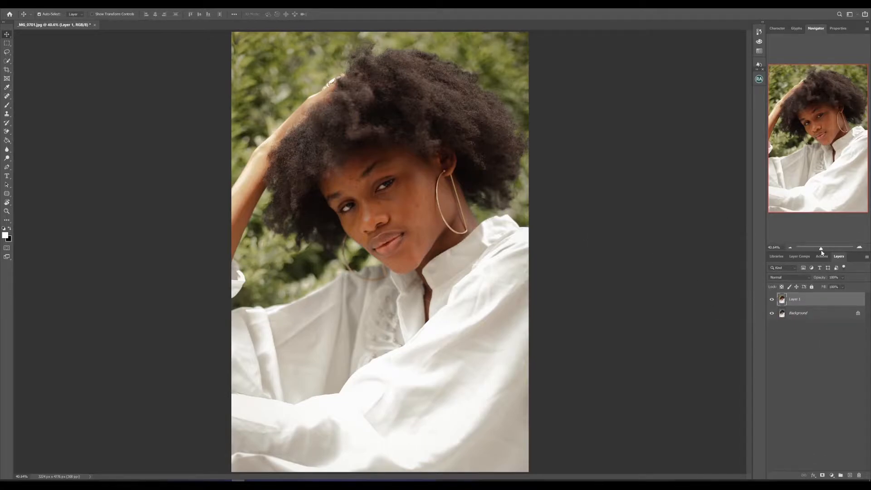
left_click_drag(821, 253, 823, 253)
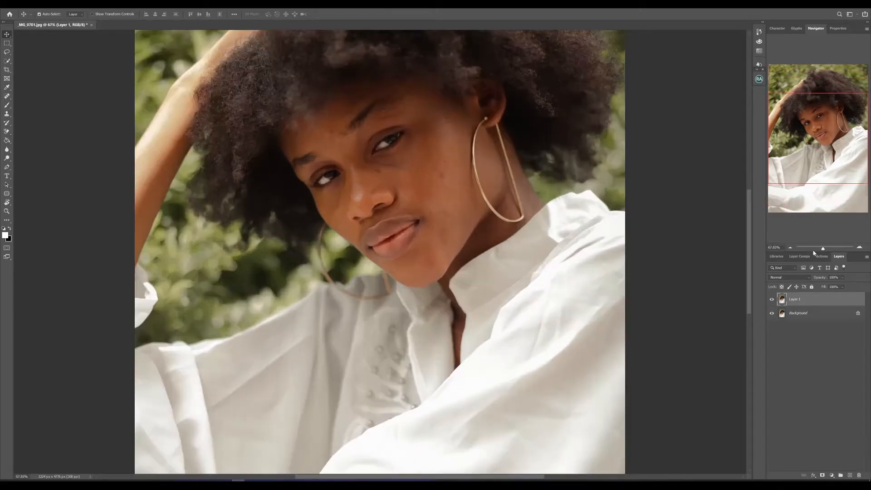
left_click_drag(750, 252, 750, 222)
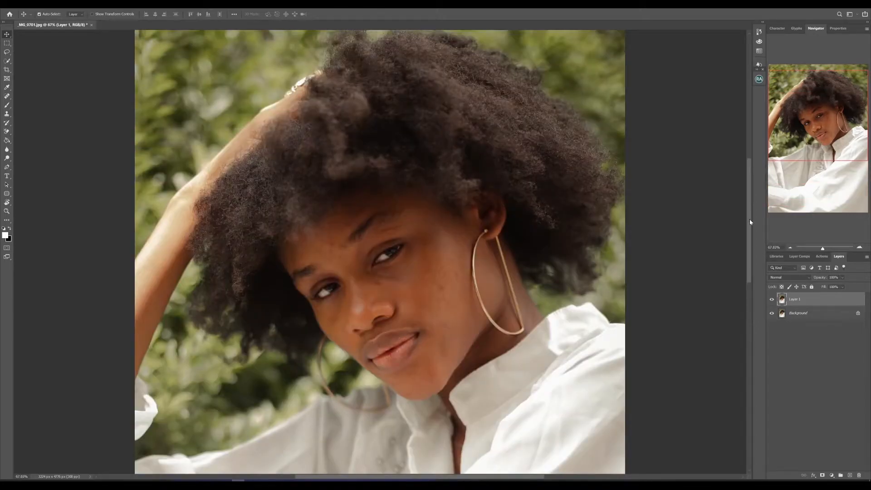
left_click(760, 79)
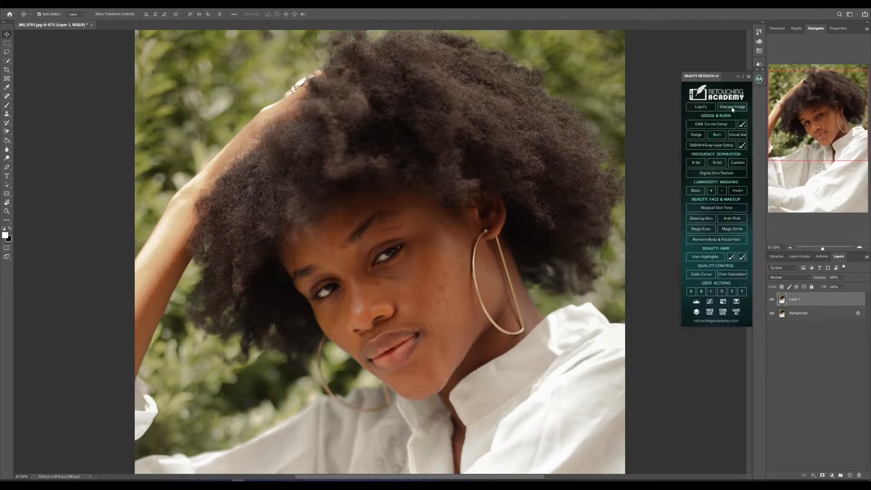
left_click(732, 109)
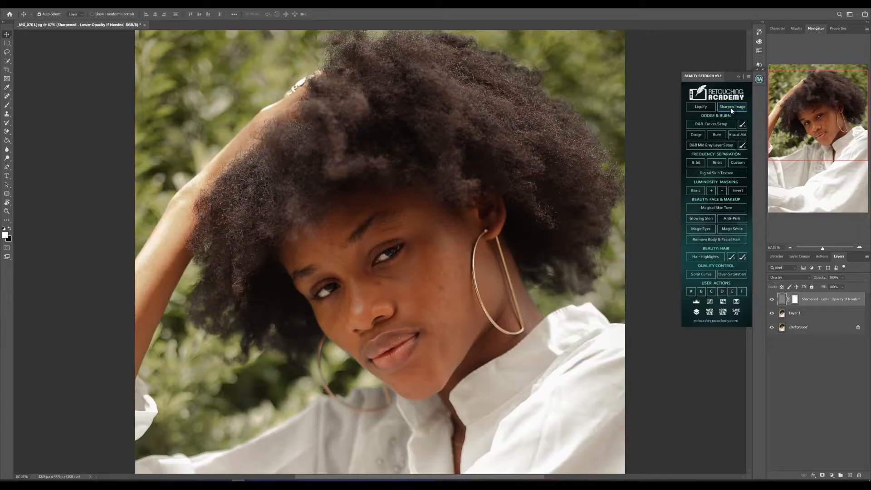
left_click(737, 76)
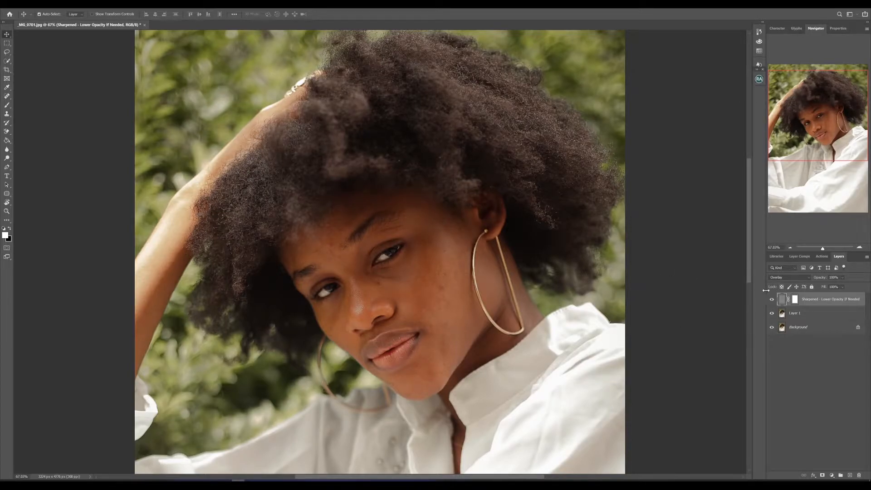
Compare the portrait with and without the sharpening and adjust the sharpened layer's opacity
left_click(771, 301)
left_click(770, 301)
left_click(770, 301)
left_click(770, 301)
left_click(842, 278)
left_click_drag(845, 286, 848, 290)
Merge the sharpened layer with Layer 1 and duplicate the merged layer
left_click(820, 315, "shift")
key("ctrl+e")
key("ctrl+0")
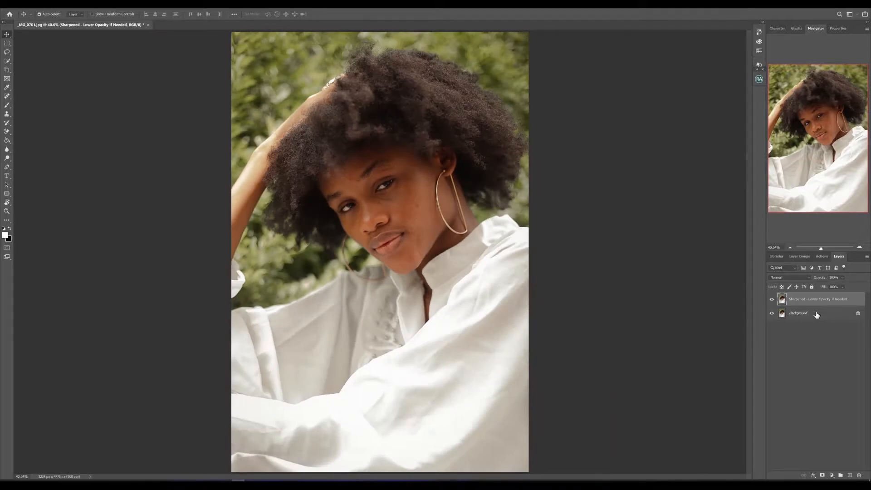
key("ctrl+j")
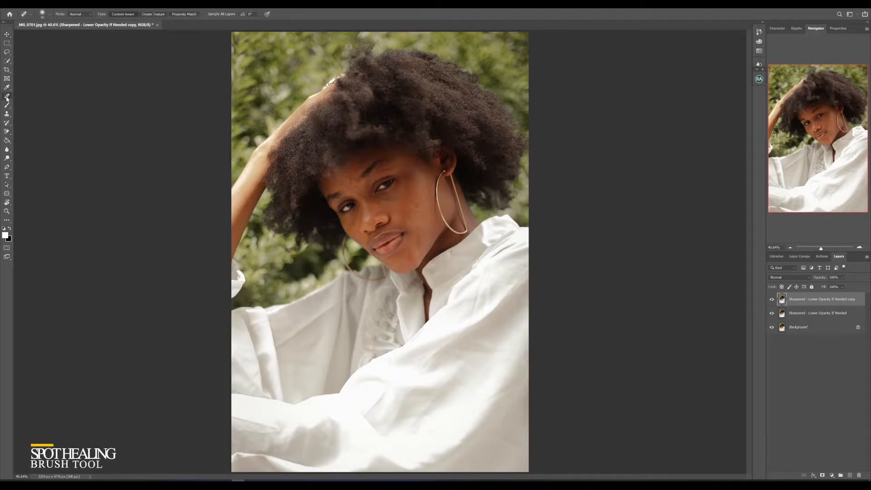
Remove the light spot below the mouth and the flecks on the lips with a reduced Spot Healing Brush
left_click(7, 96)
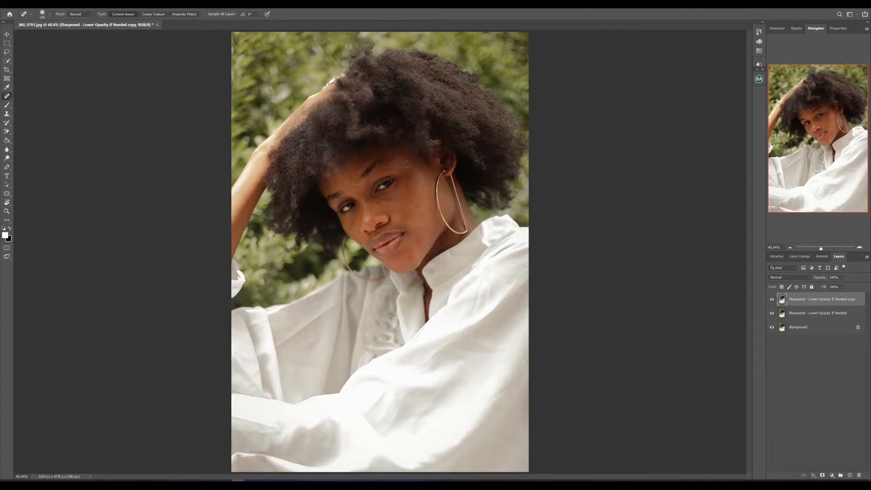
left_click_drag(820, 248, 828, 250)
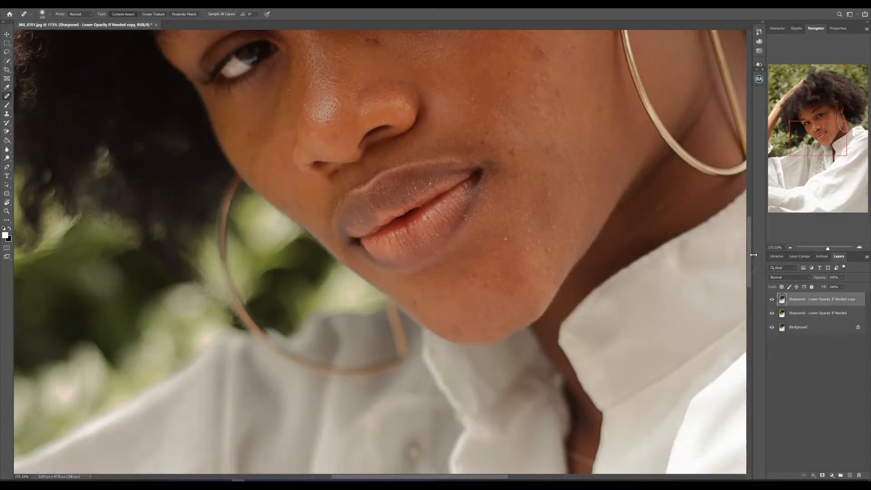
left_click_drag(749, 252, 750, 236)
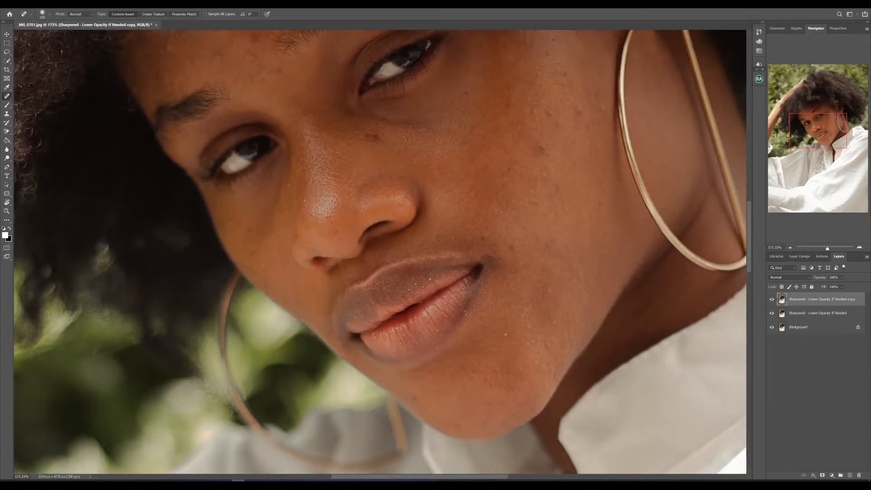
left_click(505, 334)
key("bracketleft")
key("bracketleft")
key("bracketleft")
key("bracketleft")
key("bracketleft")
key("bracketleft")
left_click(415, 285)
left_click(409, 291)
left_click(423, 287)
left_click(416, 285)
left_click(429, 279)
left_click(384, 303)
left_click(359, 318)
left_click(361, 319)
Heal the small blemishes around the mouth, on the chin and across the cheek with the Spot Healing Brush
left_click(467, 316)
left_click(435, 334)
left_click(490, 320)
left_click(509, 284)
left_click(491, 275)
left_click(525, 344)
left_click(526, 326)
left_click(537, 343)
left_click(535, 362)
left_click(495, 377)
left_click(510, 250)
left_click(532, 200)
left_click(536, 148)
left_click(547, 180)
left_click(603, 206)
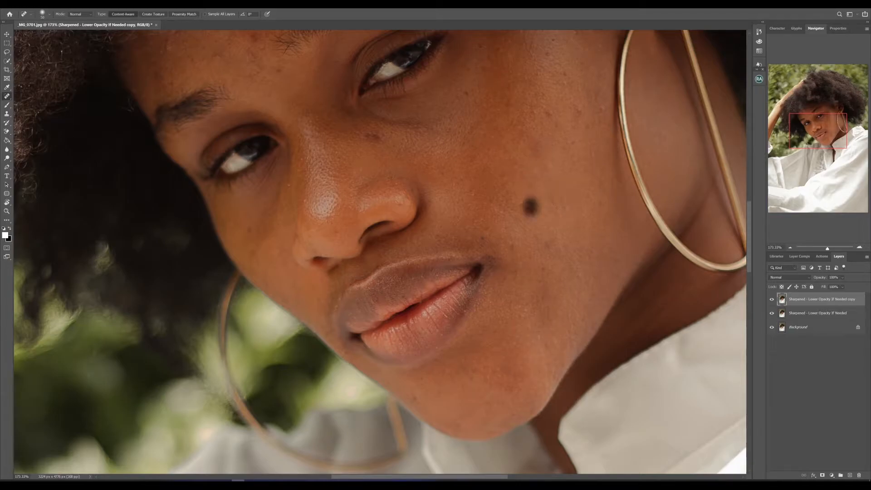
Heal the remaining marks on the nose, forehead and upper face with the Spot Healing Brush
left_click(392, 182)
left_click(306, 199)
scroll(752, 211, "up", 2)
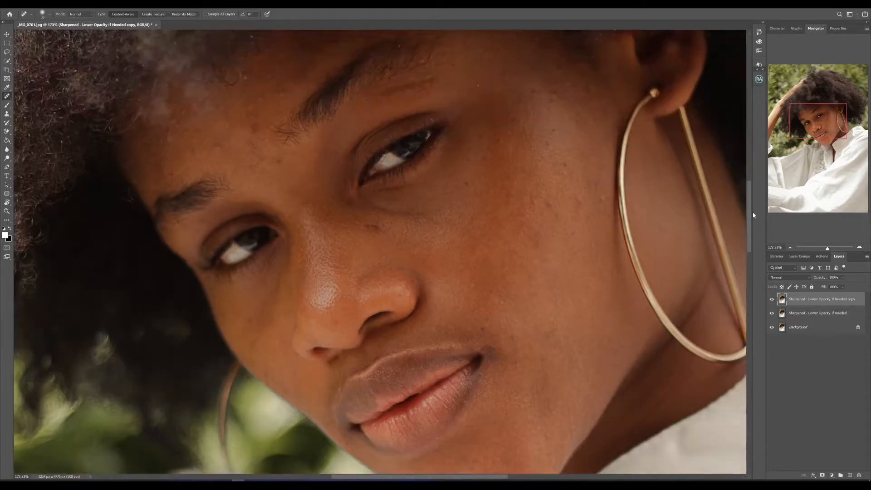
scroll(752, 215, "up", 2)
left_click(220, 265)
left_click(168, 286)
scroll(471, 297, "up", 2)
left_click(474, 283)
left_click(446, 264)
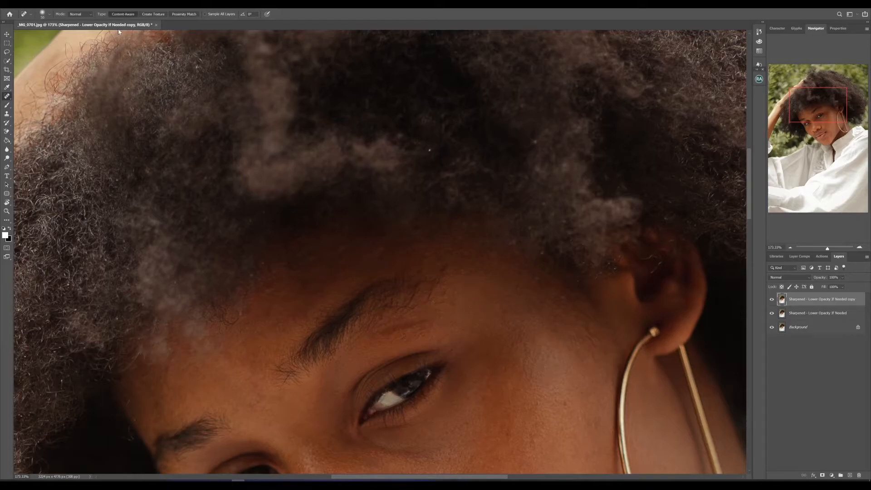
Show the document history and step the image back to an earlier Spot Healing Brush state
left_click(133, 6)
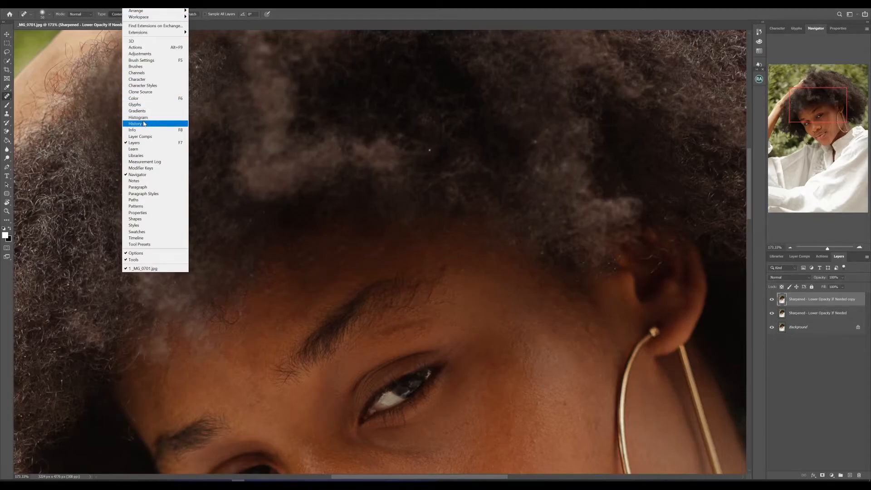
left_click(144, 123)
left_click(706, 41)
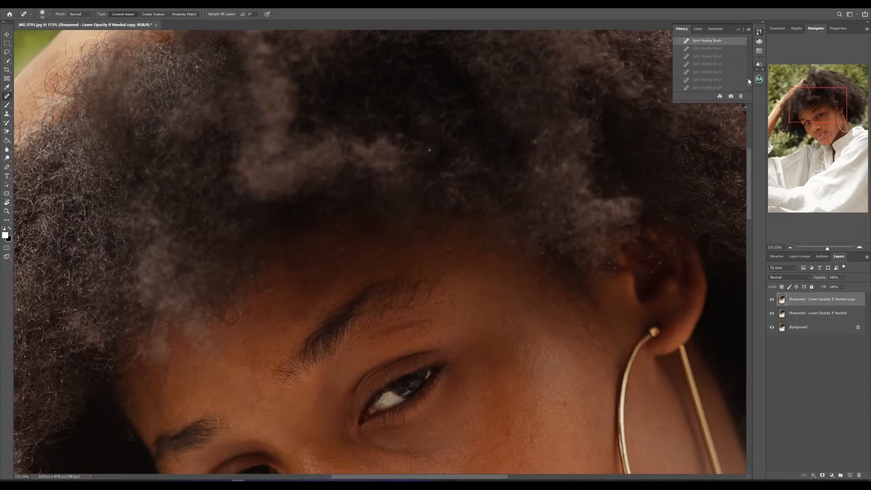
scroll(749, 84, "down", 1)
left_click(719, 46)
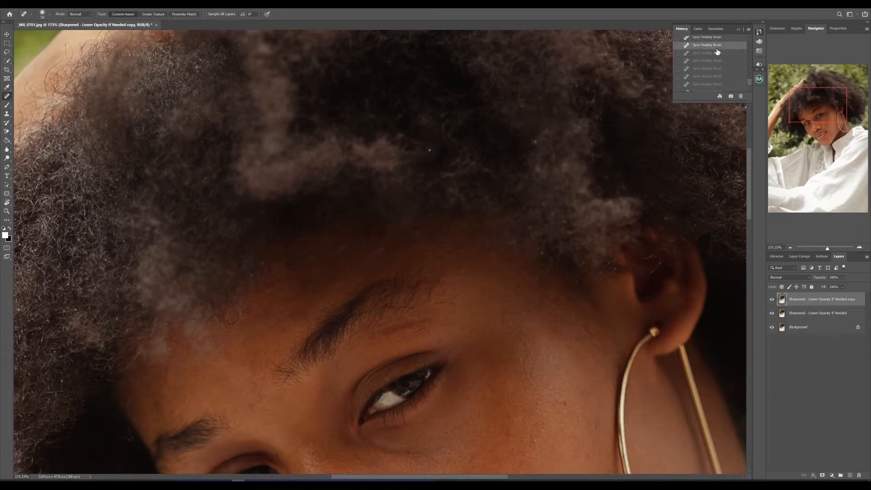
left_click(739, 30)
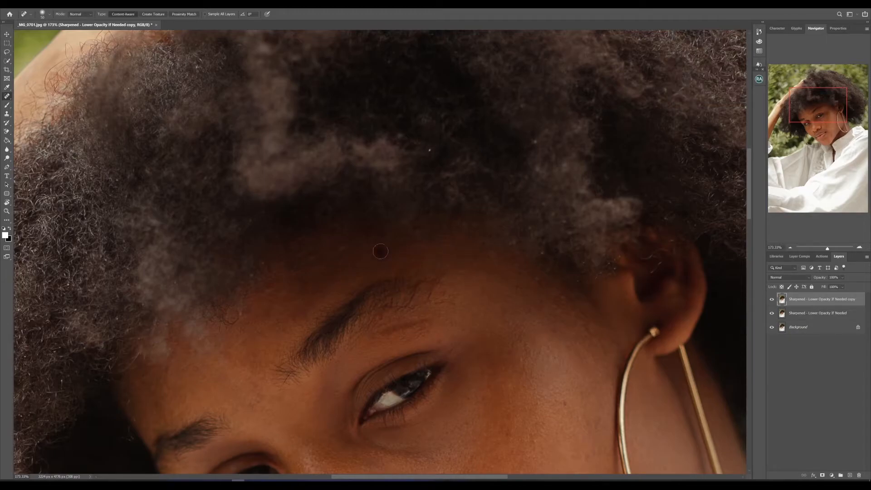
Compare the whole portrait with and without the healed layer
key("ctrl+0")
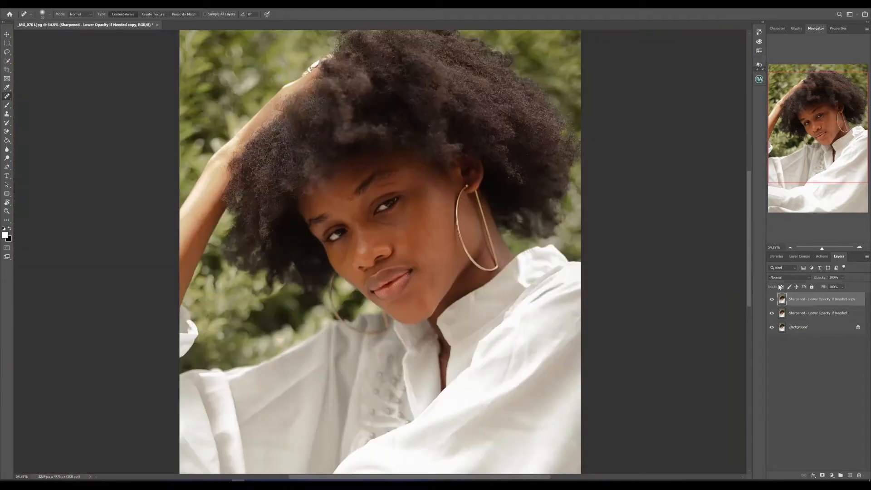
left_click(772, 301)
left_click(771, 301)
scroll(426, 139, "down", 3)
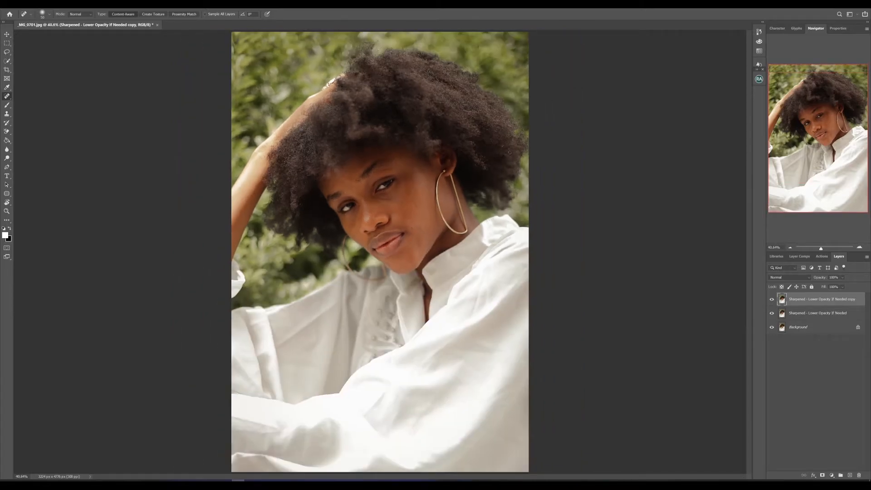
Run the 8-bit Frequency Separation action and slightly increase the Gaussian Blur radius for its low-frequency layer
left_click(759, 79)
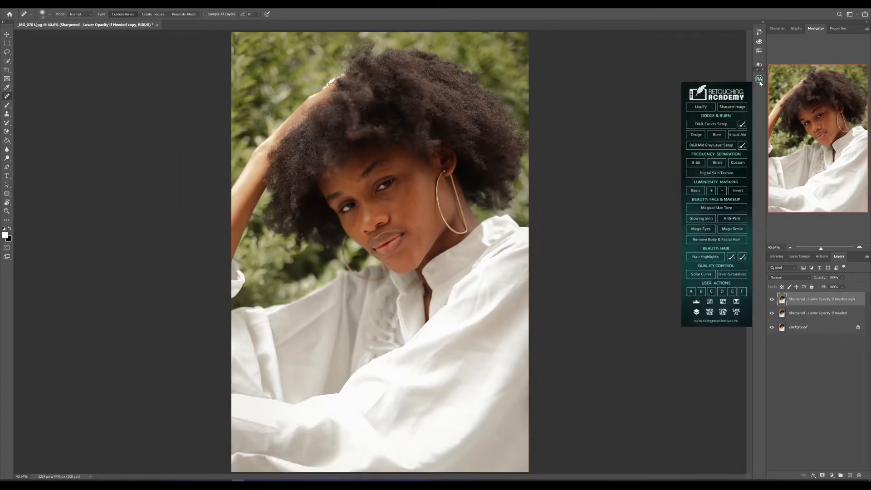
left_click(702, 167)
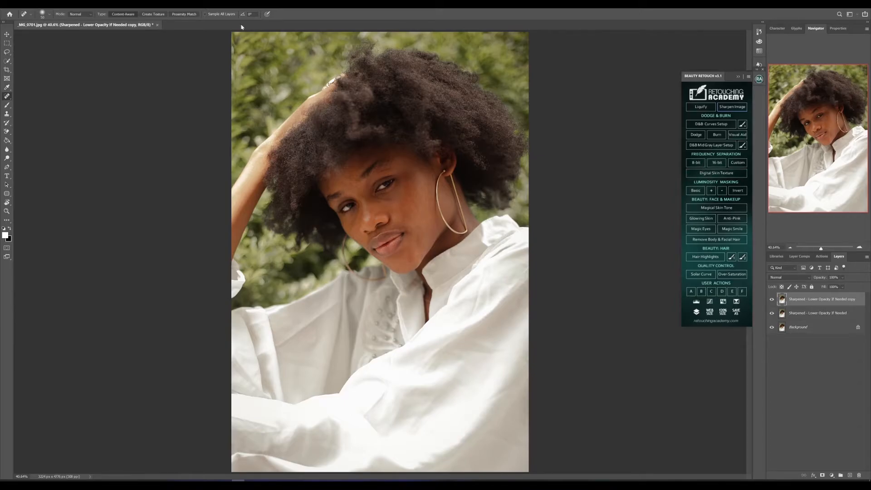
left_click(696, 166)
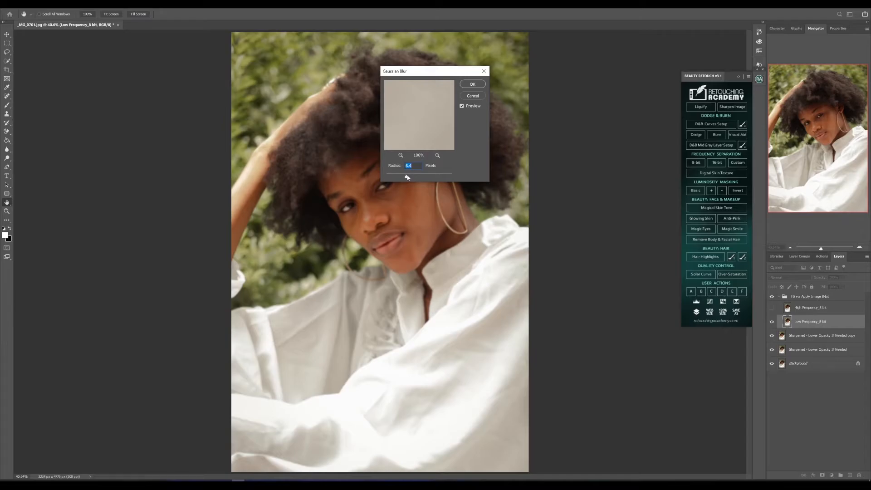
mouse_move(407, 176)
left_mouse_down()
mouse_move(414, 179)
mouse_move(408, 179)
left_mouse_up()
left_click_drag(408, 178, 409, 179)
left_click(472, 84)
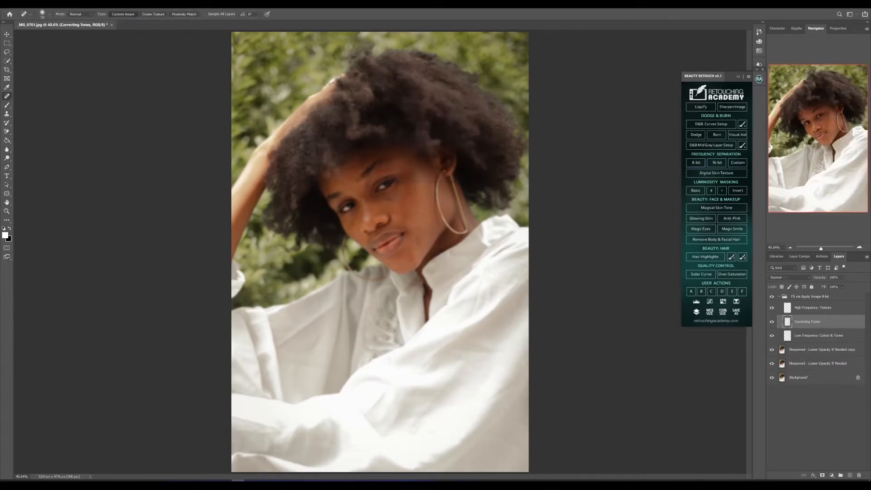
Duplicate the Low Frequency: Colors & Tones layer
left_click(806, 336)
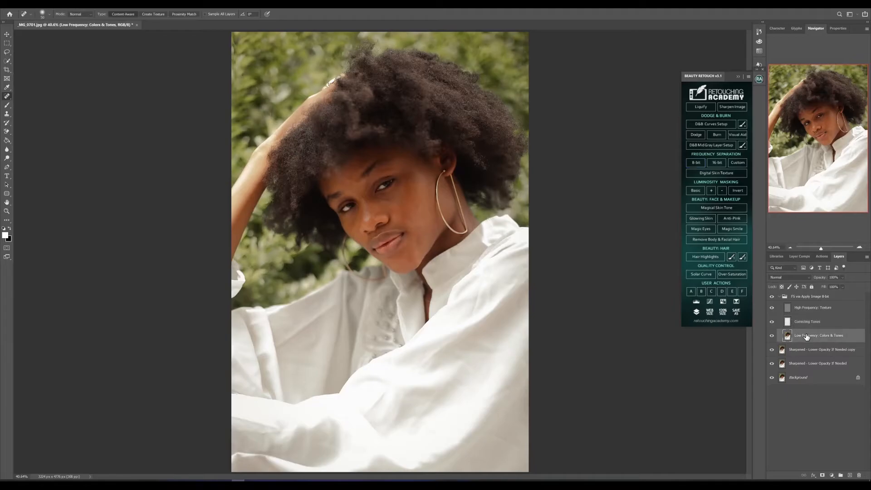
key("ctrl+j")
left_click_drag(821, 250, 825, 249)
left_click(758, 79)
left_click_drag(749, 251, 749, 230)
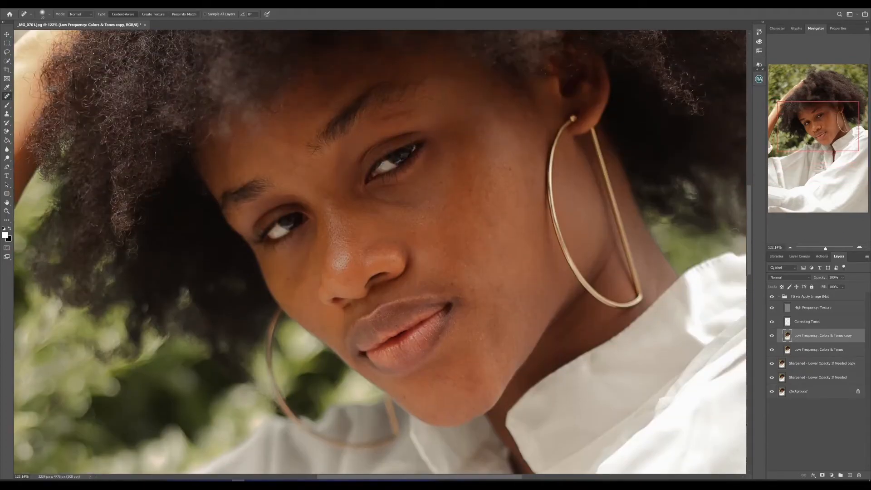
Smooth the facial skin tones on the low-frequency copy with the Mixer Brush enlarged to 200
left_click(7, 105)
left_click(36, 124)
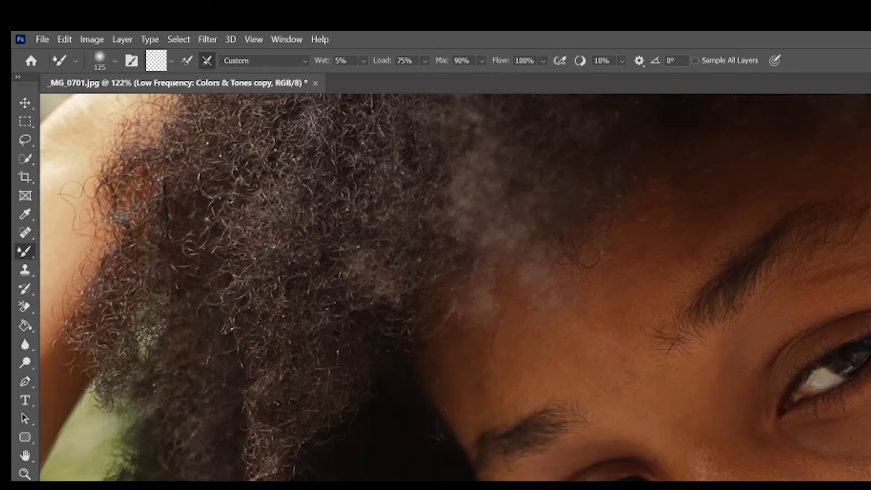
key("bracketright")
key("bracketright")
key("bracketright")
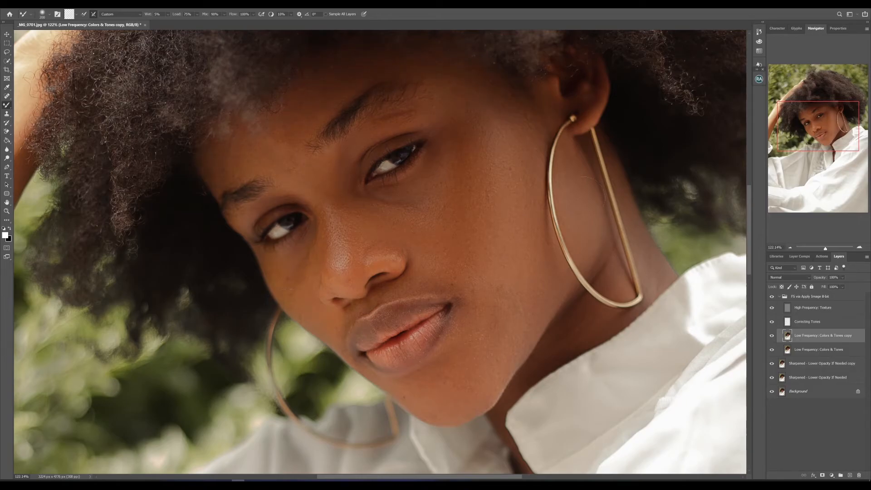
Lower the opacity of the low-frequency copy and collapse the frequency separation group
left_click_drag(816, 249, 821, 248)
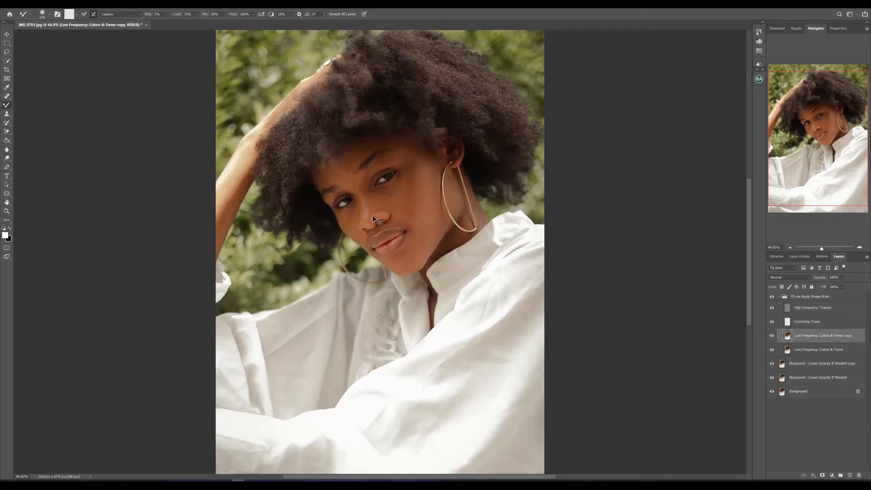
key("ctrl+0")
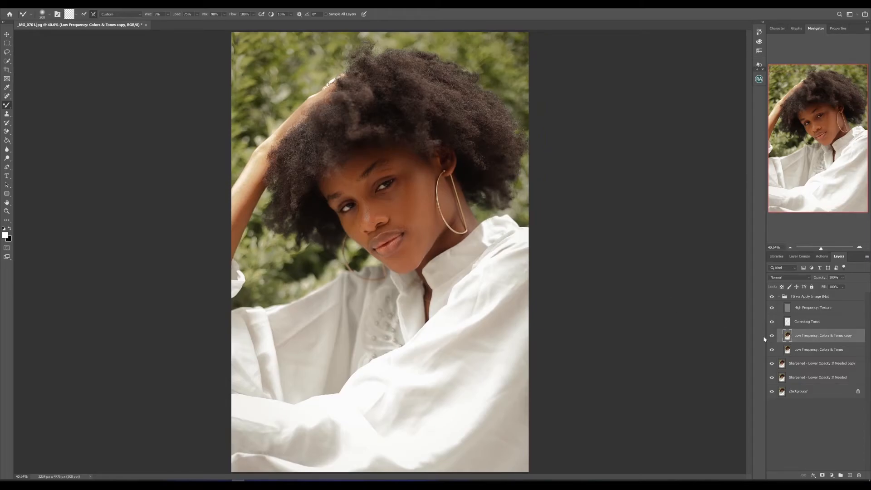
left_click(843, 278)
left_click_drag(855, 286, 848, 286)
left_click(779, 296)
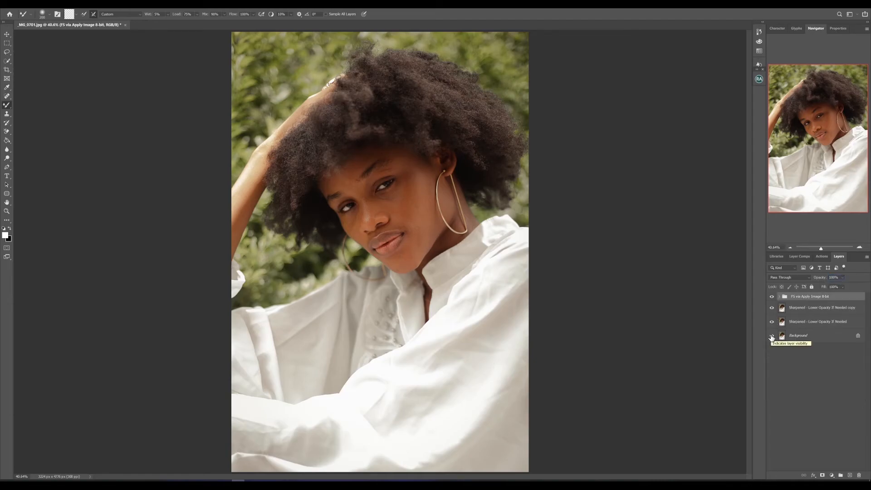
Compare the retouched portrait with the original Background layer
left_click(771, 336, "alt")
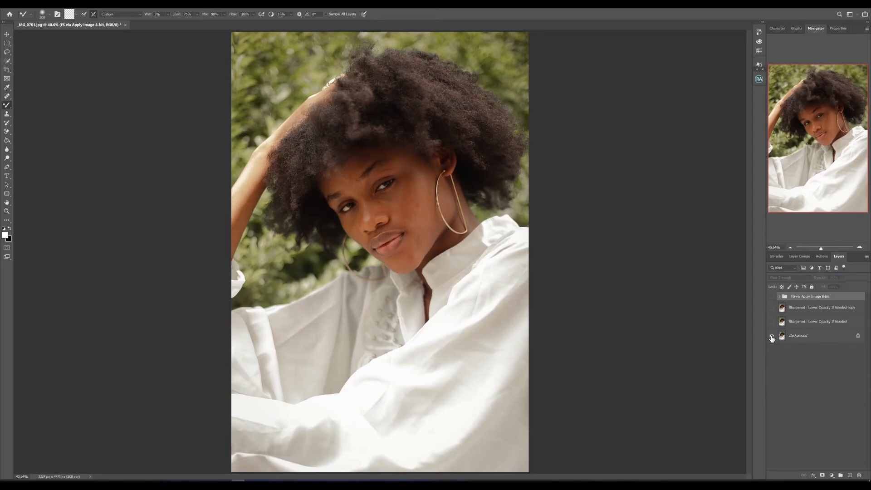
left_click(771, 336, "alt")
left_click(772, 336, "alt")
left_click(771, 336, "alt")
Add a Levels adjustment layer above the frequency separation group, set its white input level to 252 and adjust the black input point
left_click(812, 475)
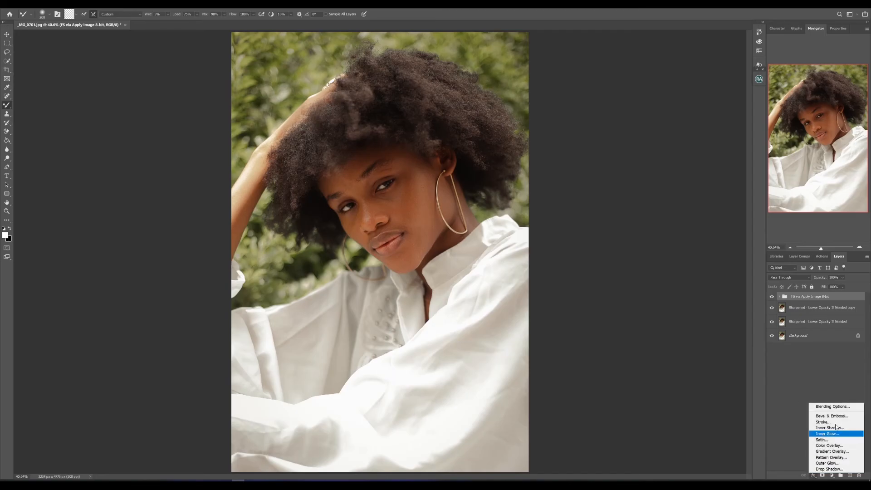
key("Escape")
left_click(830, 474)
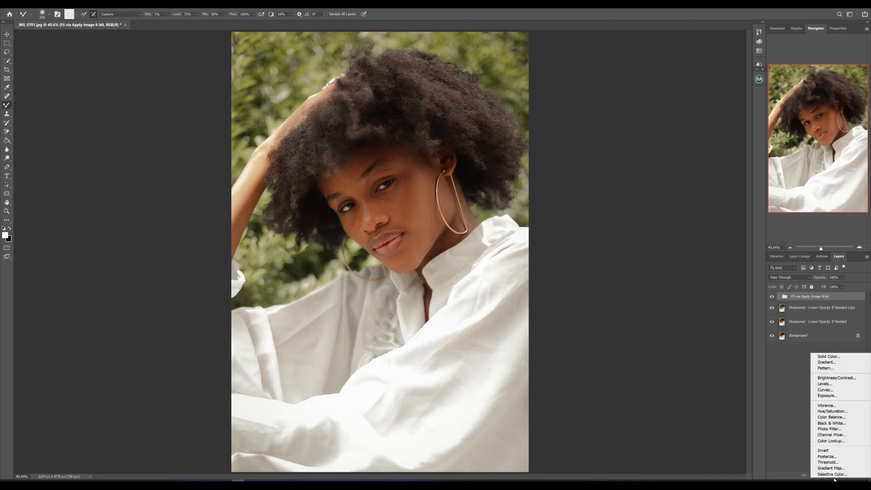
left_click(830, 385)
left_click_drag(862, 102, 861, 103)
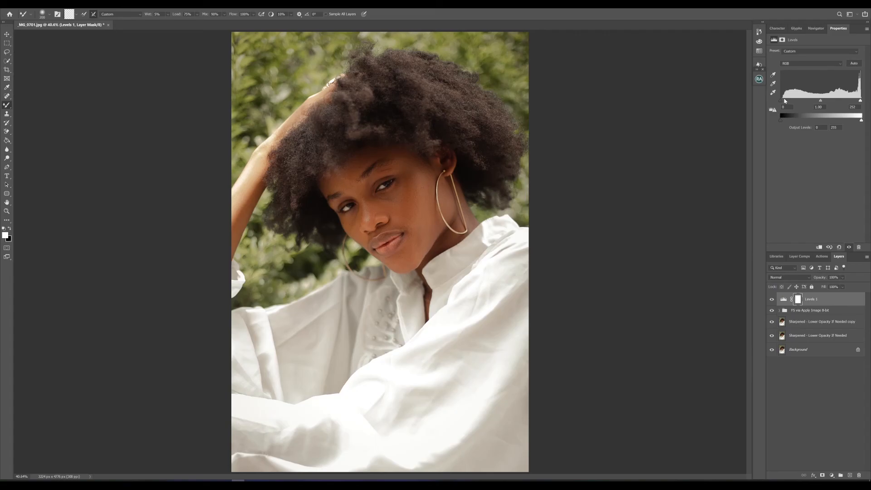
left_click_drag(782, 102, 782, 103)
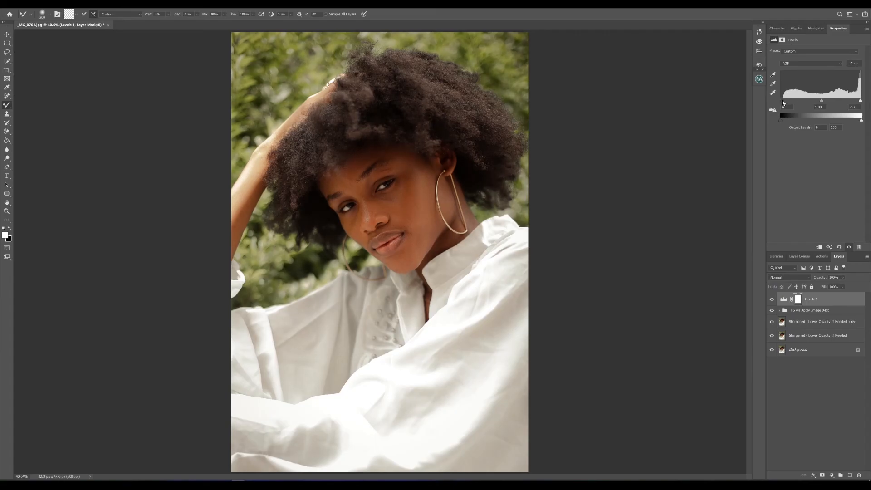